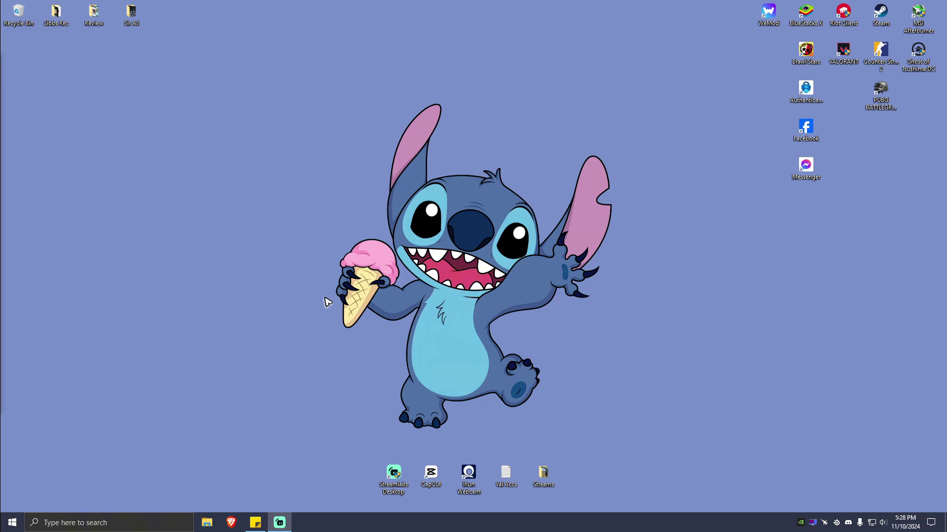
Launch Brave and load the Tor Project site at torproject.org
click(231, 522)
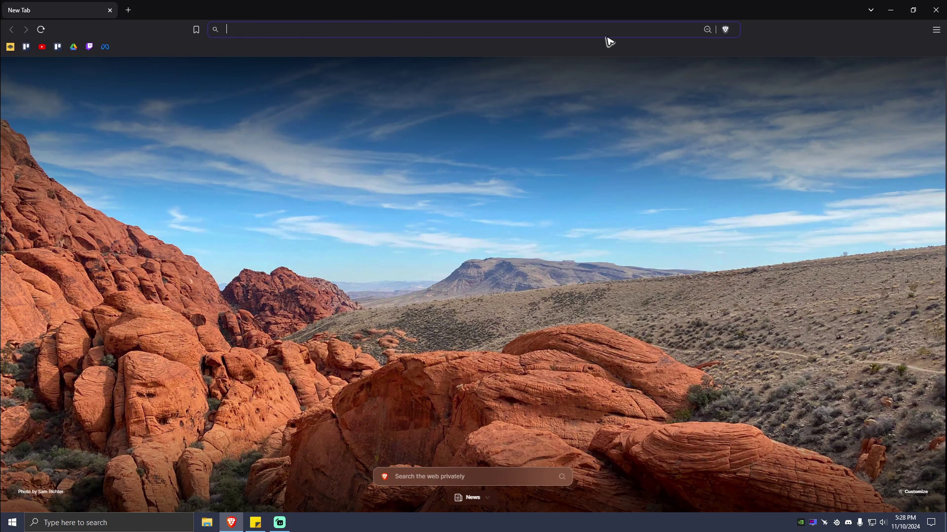
text(torp)
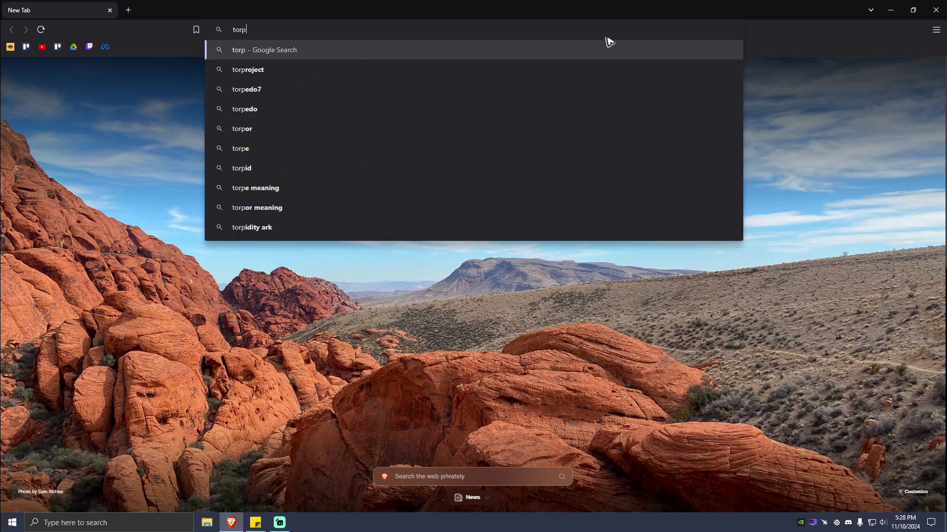
text(roject.c)
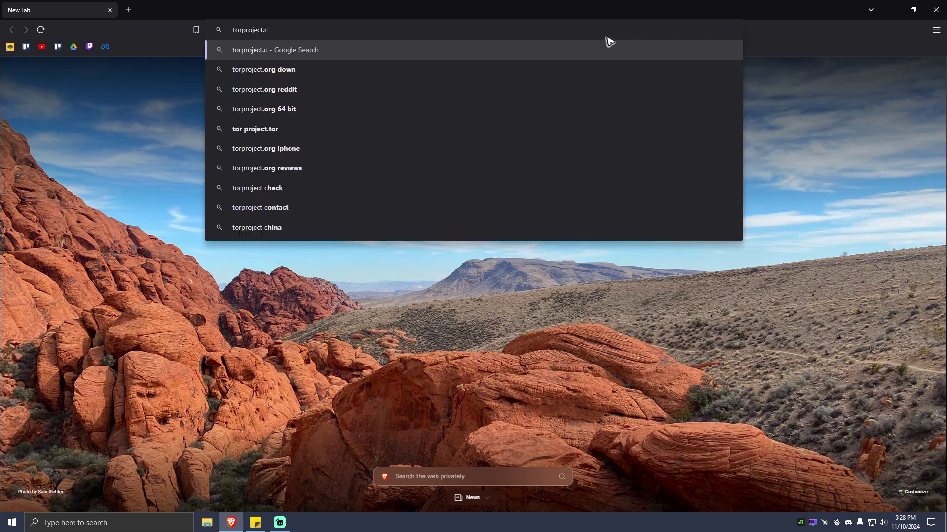
key(BackSpace)
text(org)
key(Return)
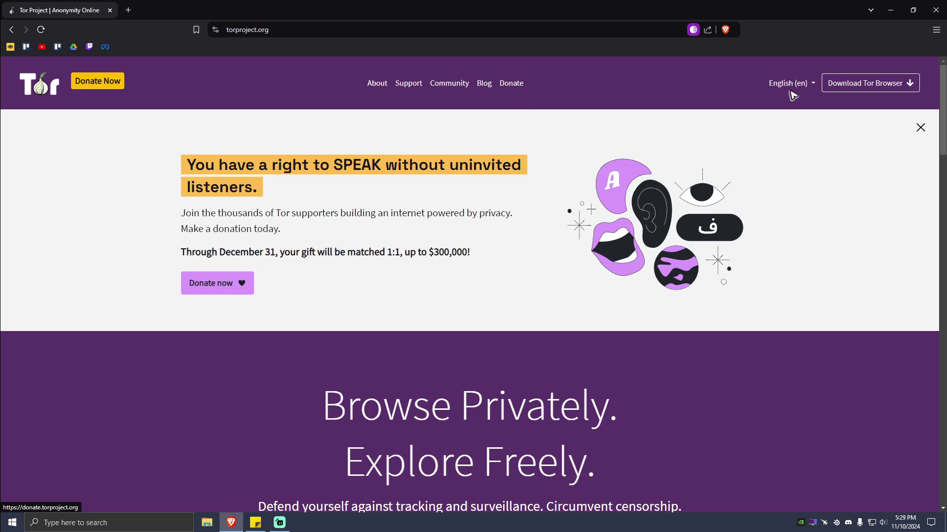
Download the Windows Tor Browser installer and save it to the Desktop
click(899, 87)
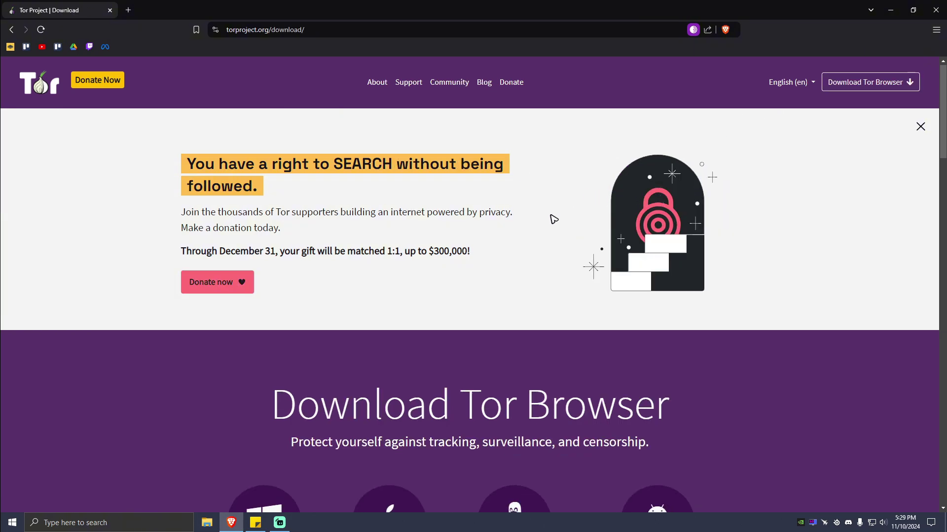
scroll(528, 217, down, 3)
scroll(527, 217, down, 2)
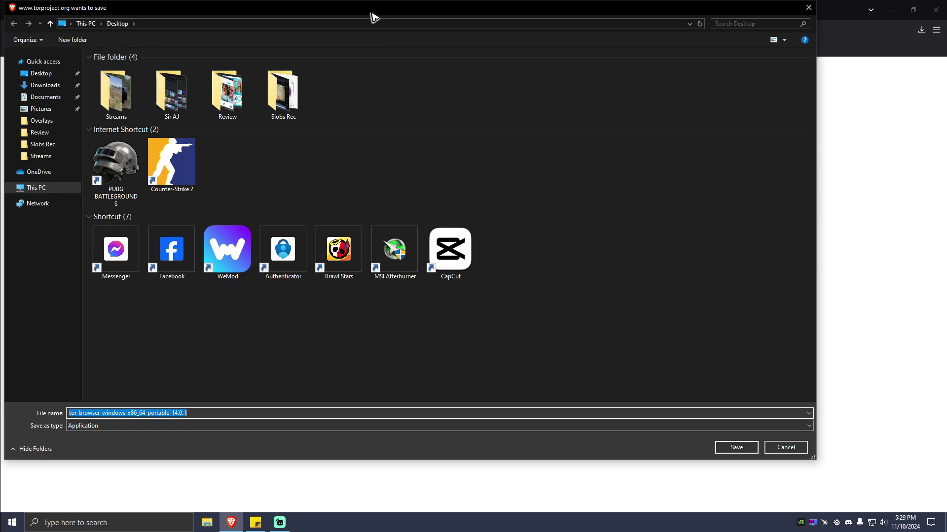
drag(374, 16, 419, 47)
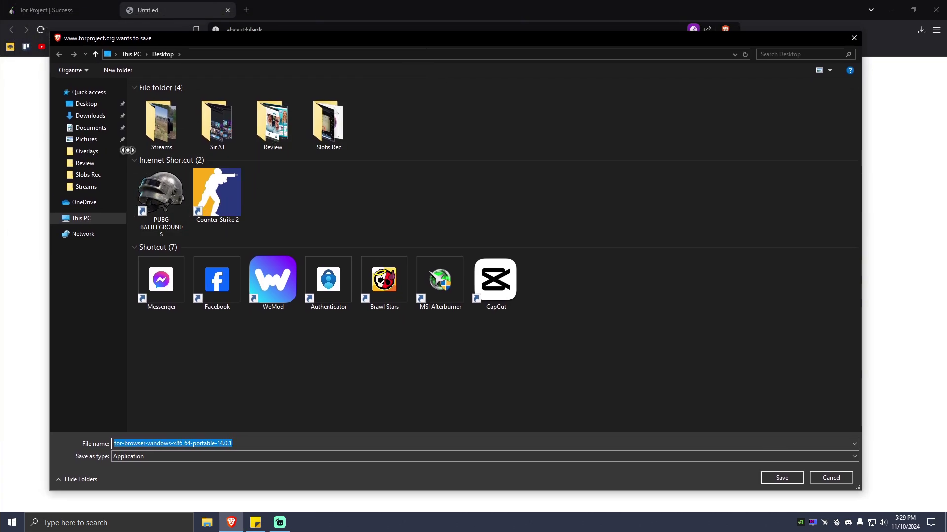
click(86, 104)
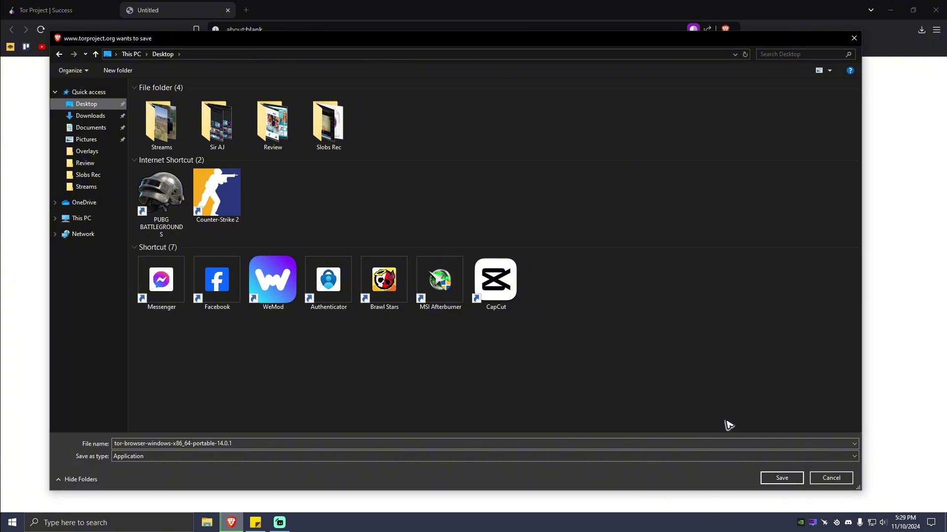
click(782, 479)
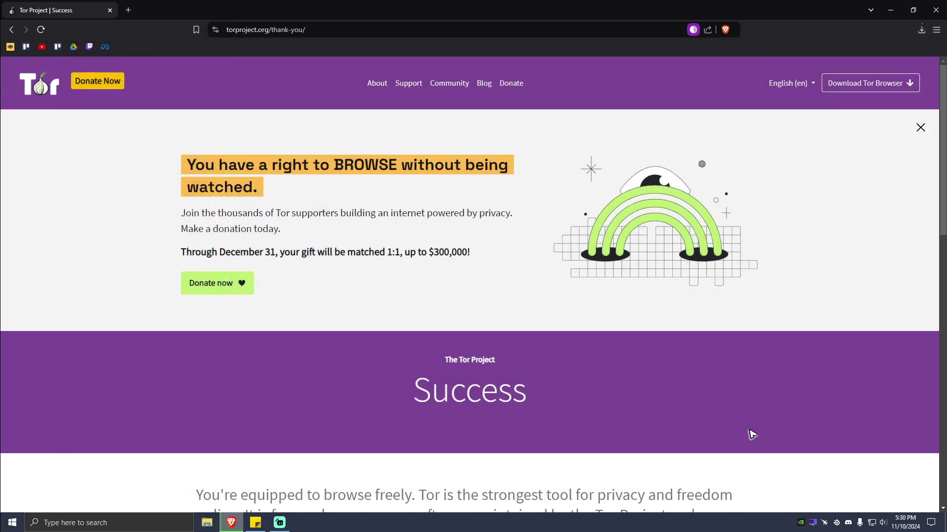
Run the downloaded installer and install Tor Browser into its default Desktop folder
click(921, 30)
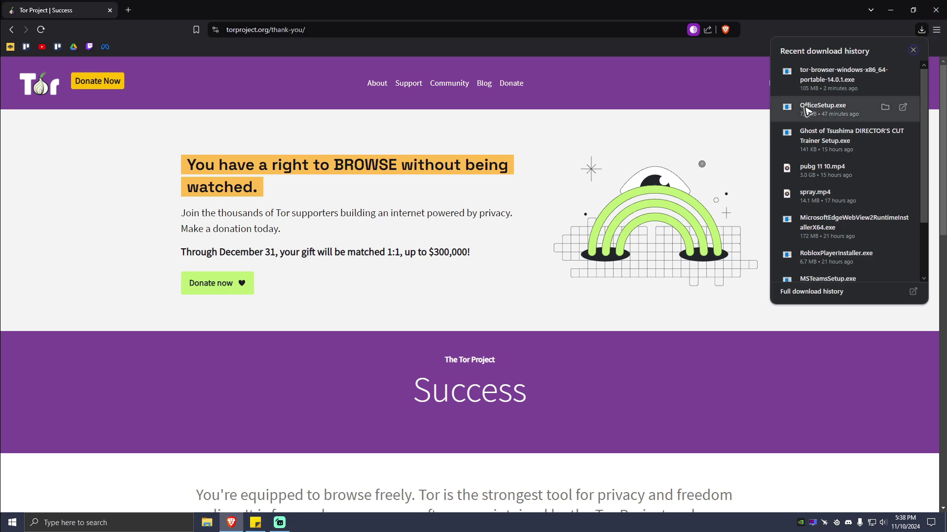
mouse_move(843, 79)
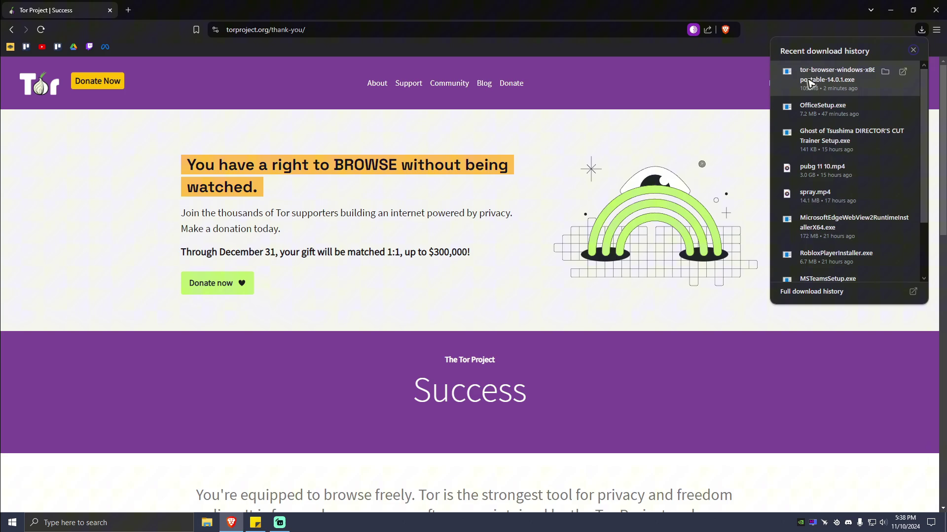
click(809, 84)
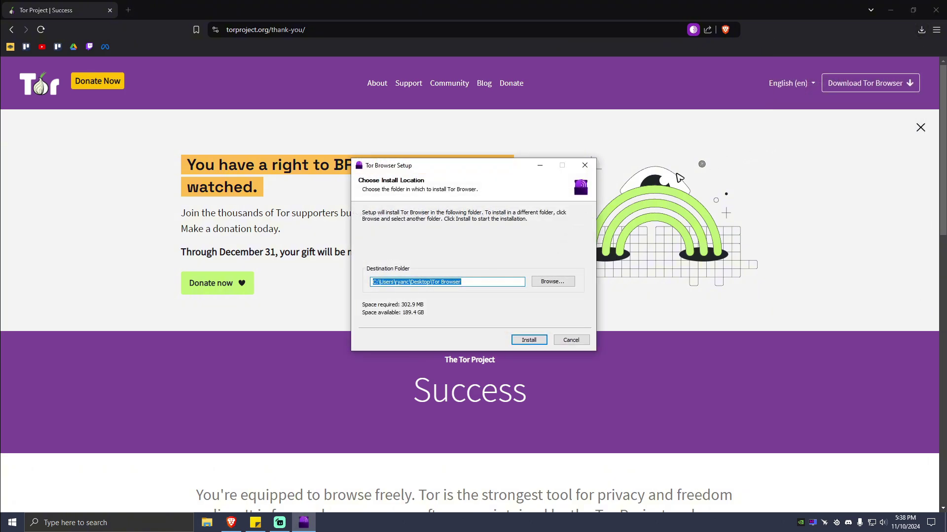
click(529, 340)
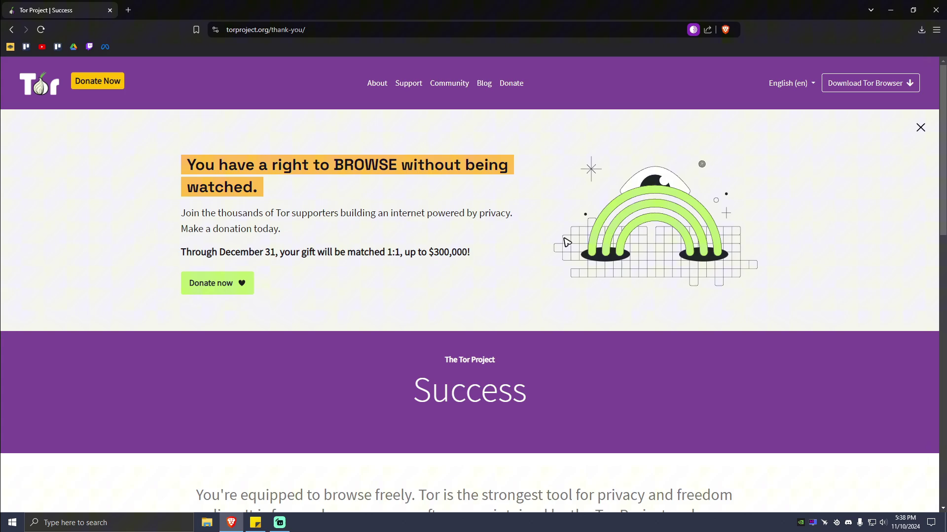
Close Brave, refresh the desktop and launch Tor Browser from its new Desktop folder
click(939, 7)
right_click(137, 141)
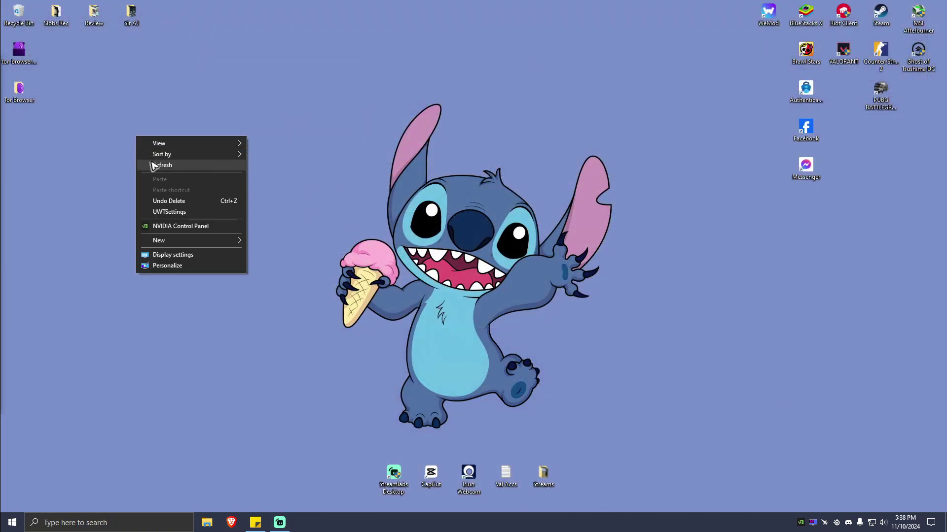
click(125, 140)
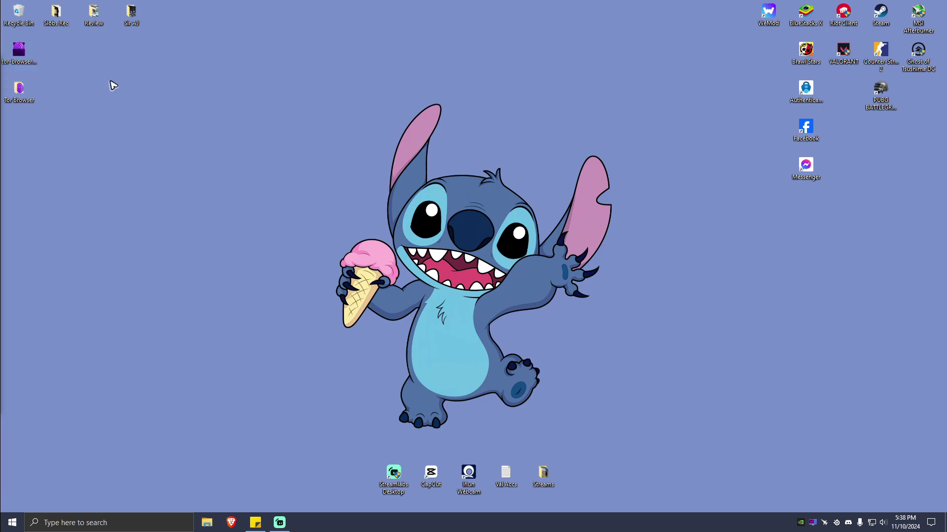
double_click(20, 92)
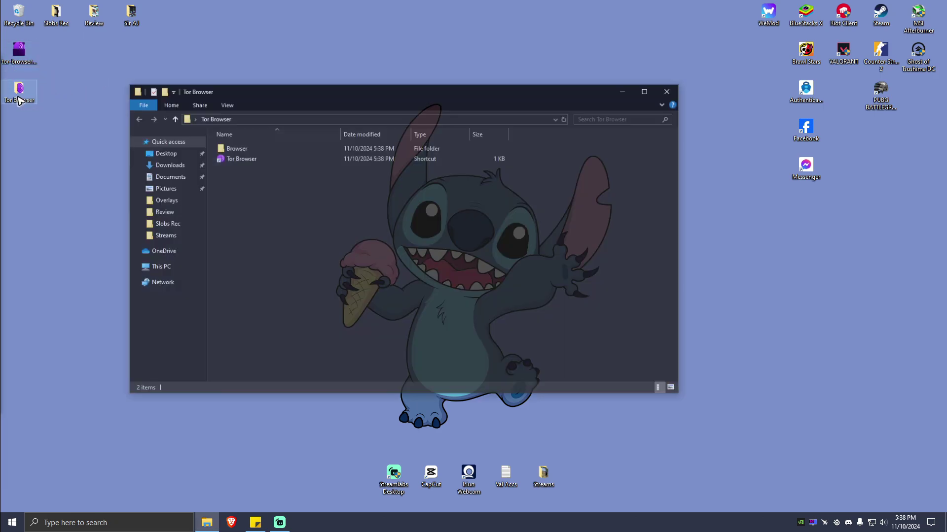
double_click(270, 159)
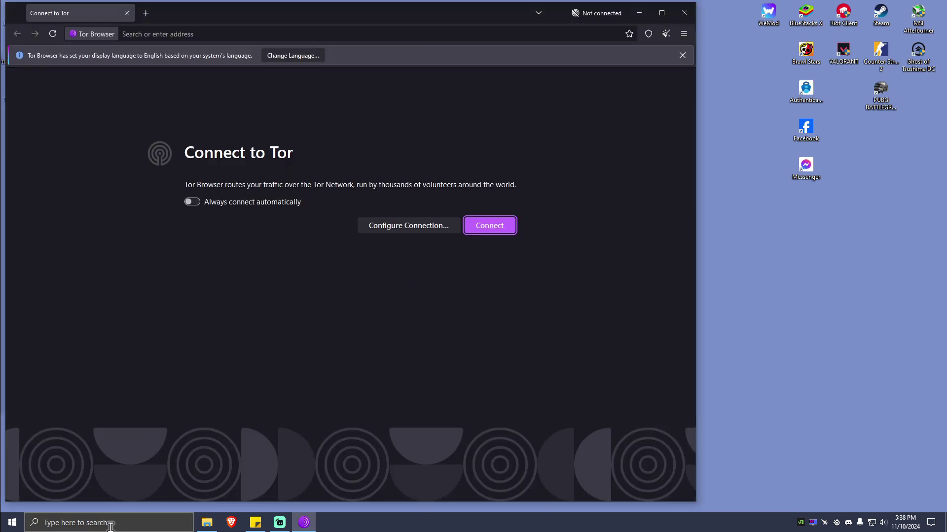
click(110, 525)
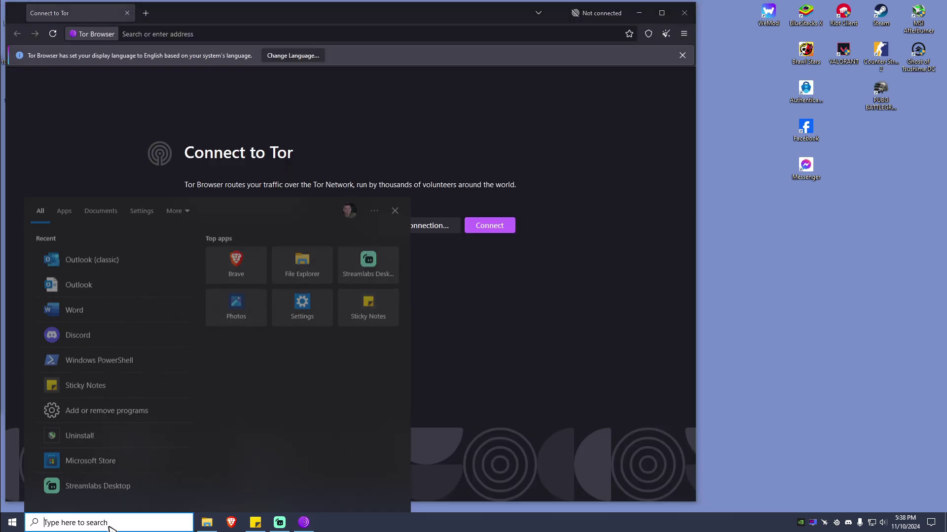
text(tor)
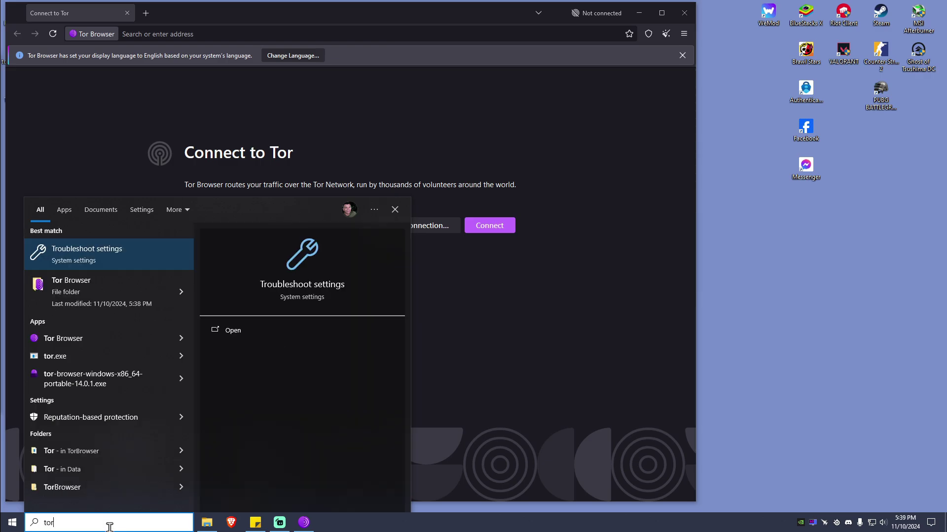
Maximize the Tor Browser window and connect to the Tor network
click(444, 127)
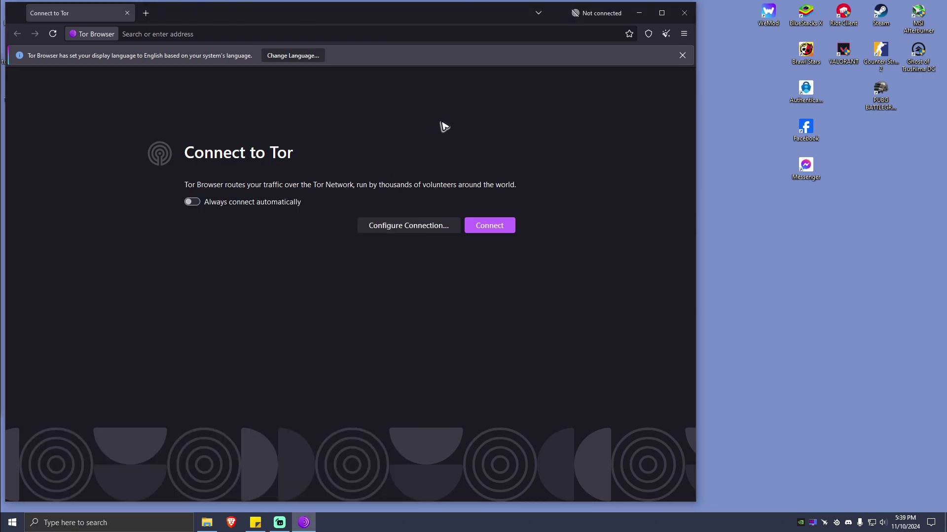
click(664, 15)
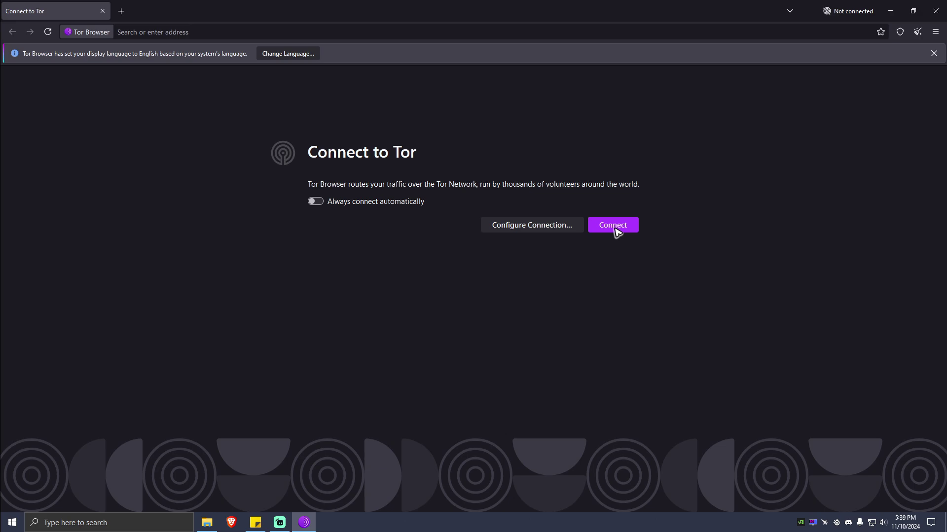
click(615, 232)
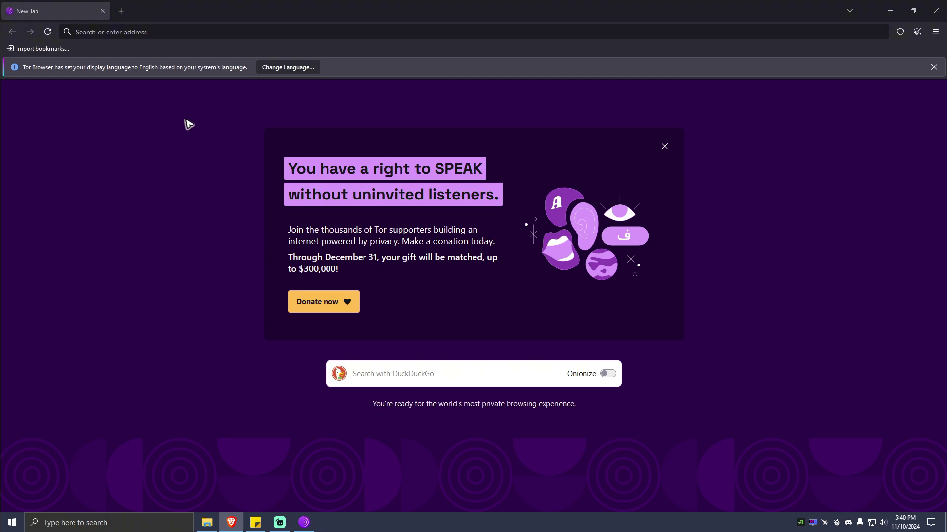
Search DuckDuckGo for 'tuta' from the Tor Browser address bar
click(159, 33)
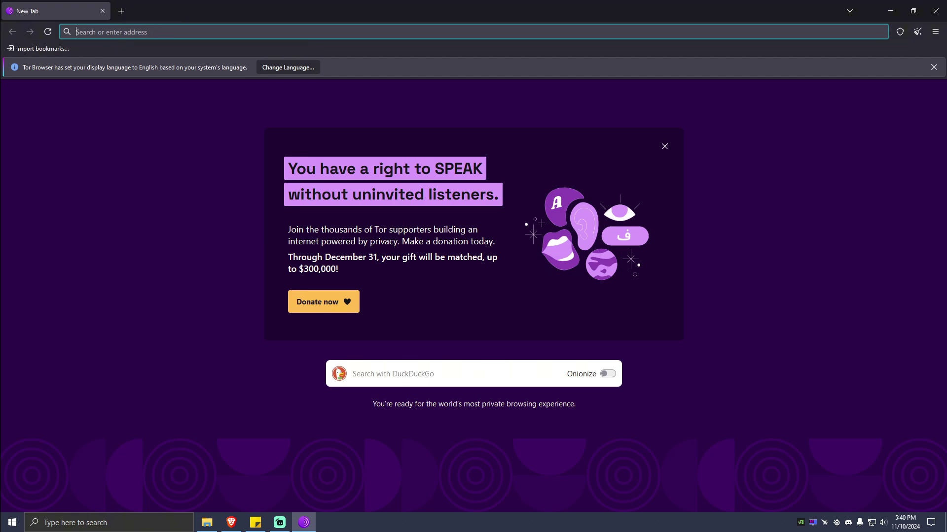
text(t)
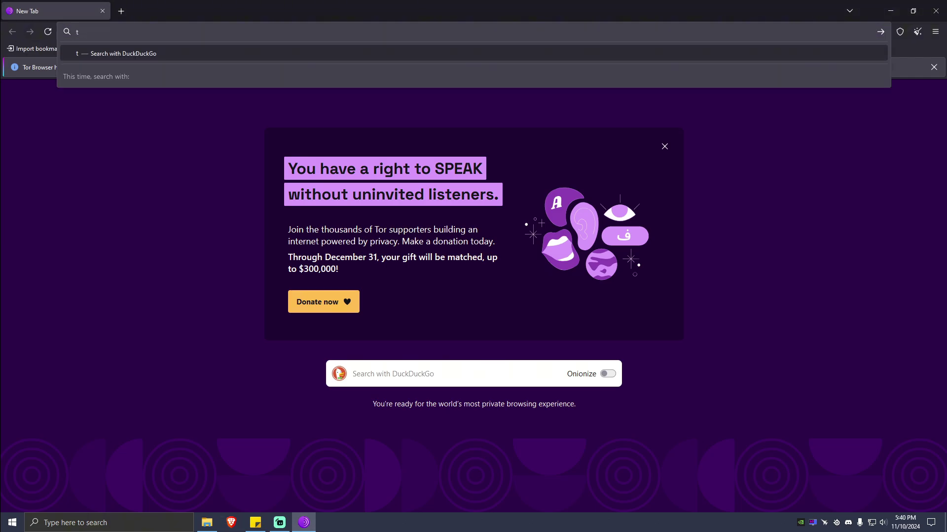
text(uta)
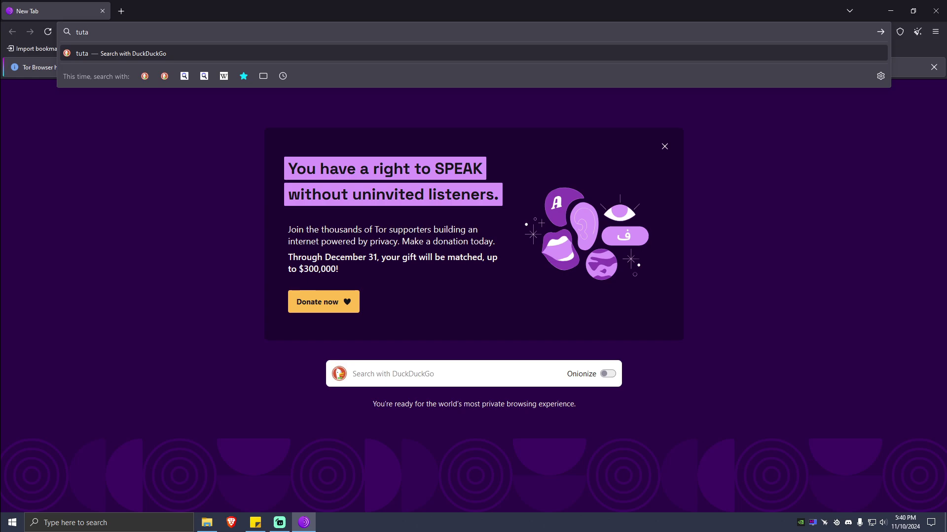
key(Return)
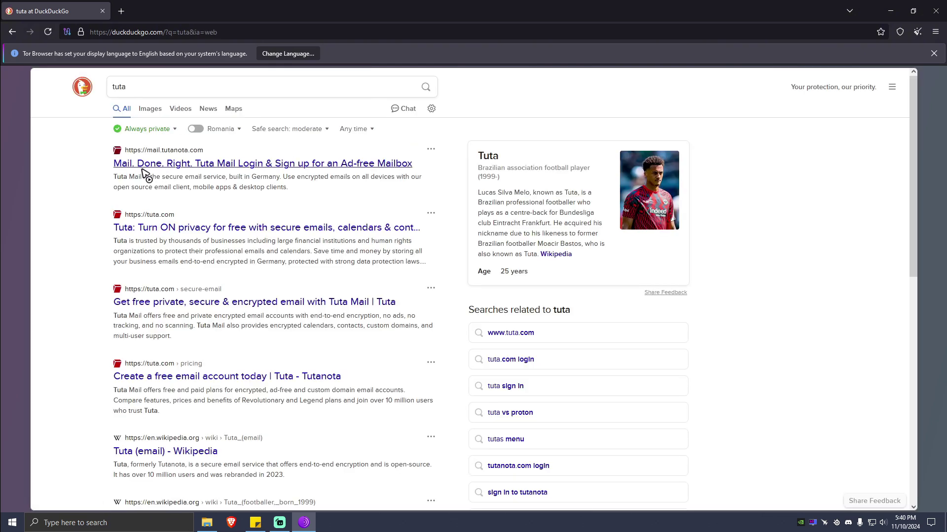
Go to the mail.tutanota.com result and start signing up for a new Tuta account
click(177, 170)
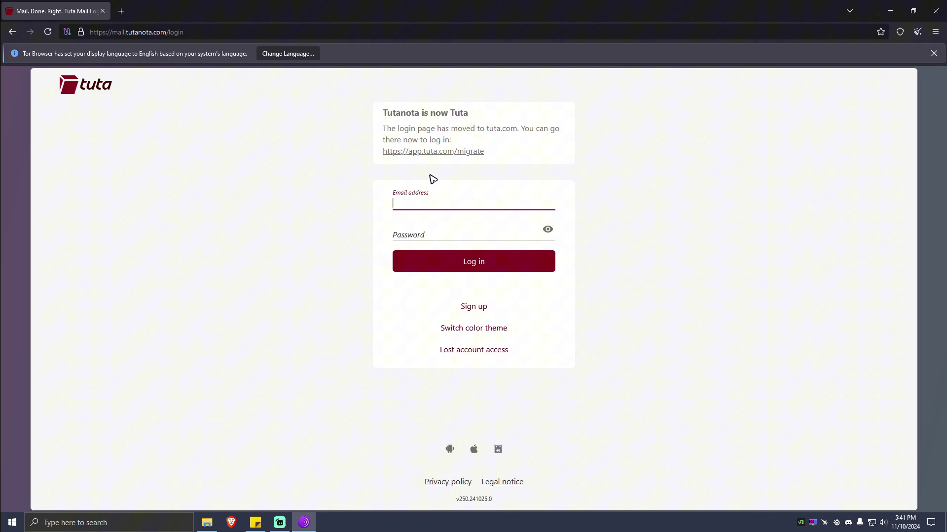
click(479, 310)
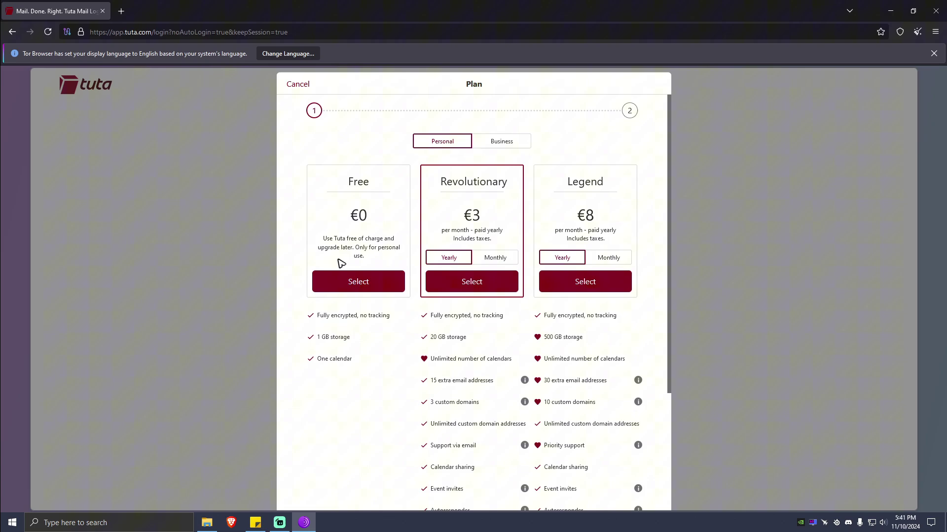
Choose the Free plan, review its rules and confirm no other Free account and non-business use
click(358, 283)
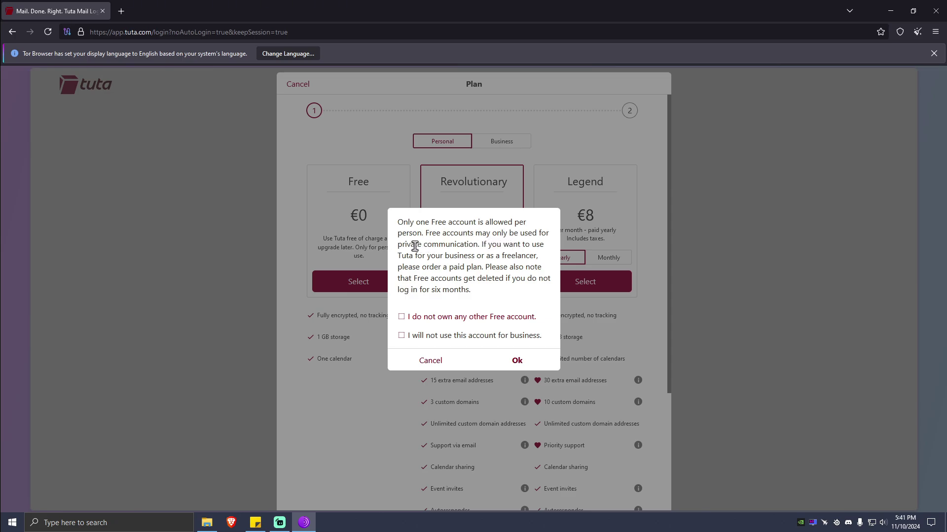
drag(432, 245, 472, 246)
click(472, 246)
drag(503, 284, 526, 287)
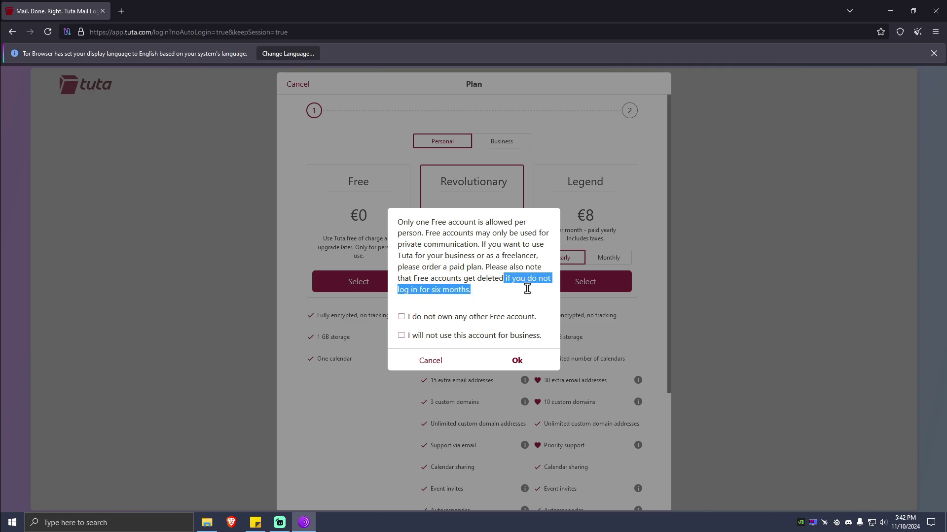
click(500, 294)
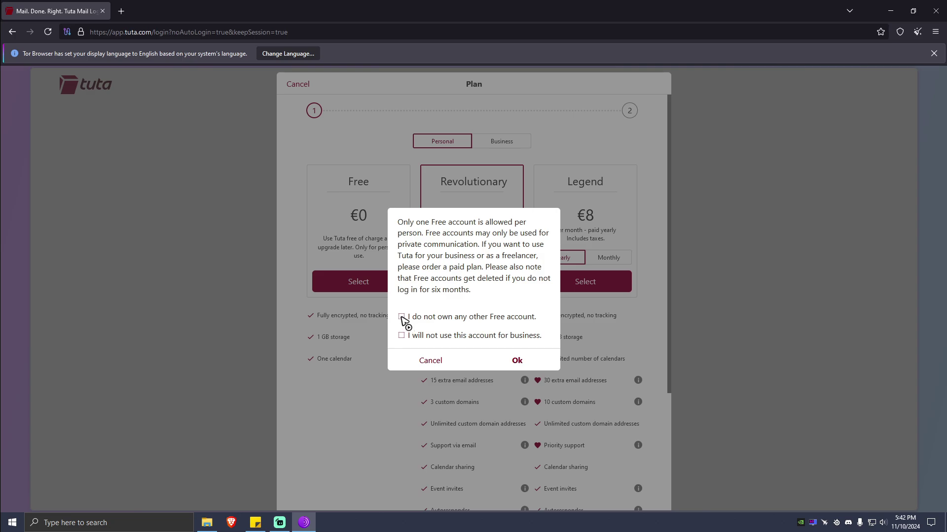
click(402, 317)
click(402, 335)
click(517, 360)
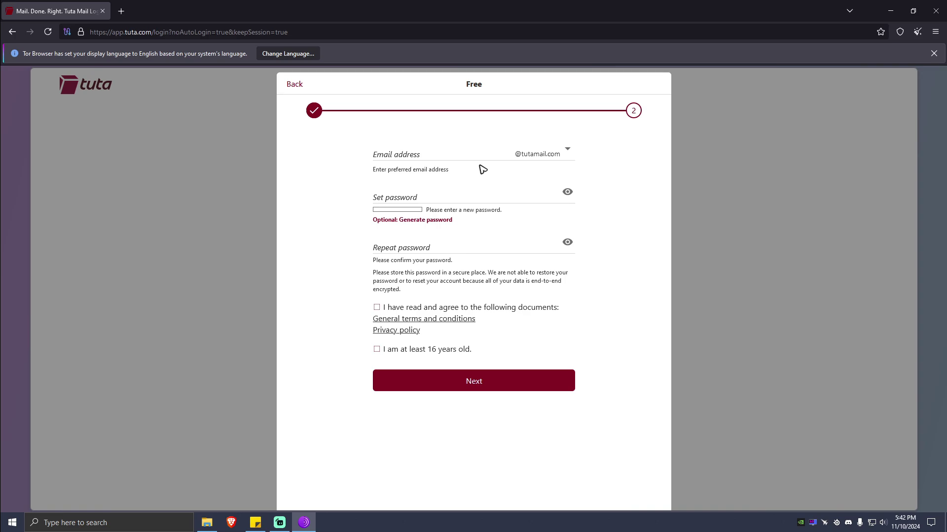
Enter an email address, paste the password twice, agree to terms and age 16+, and submit
click(407, 154)
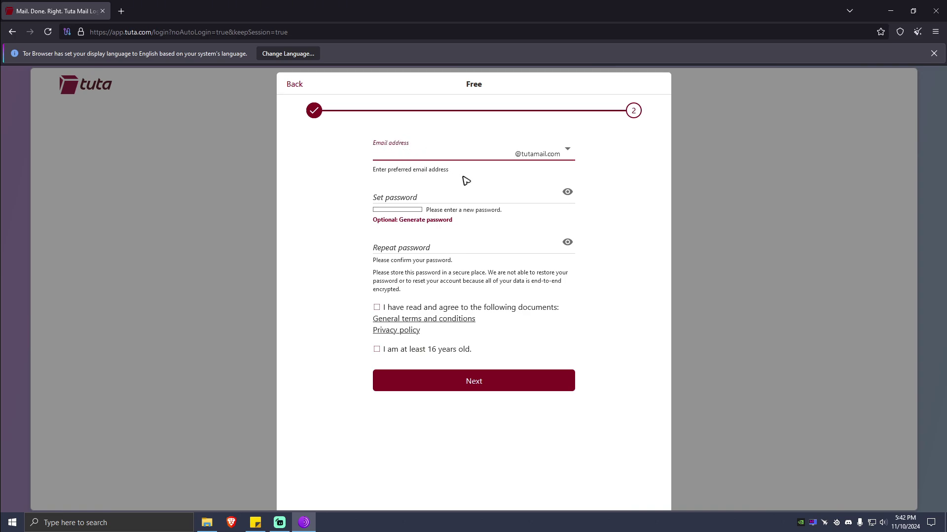
text(anonymousemail123)
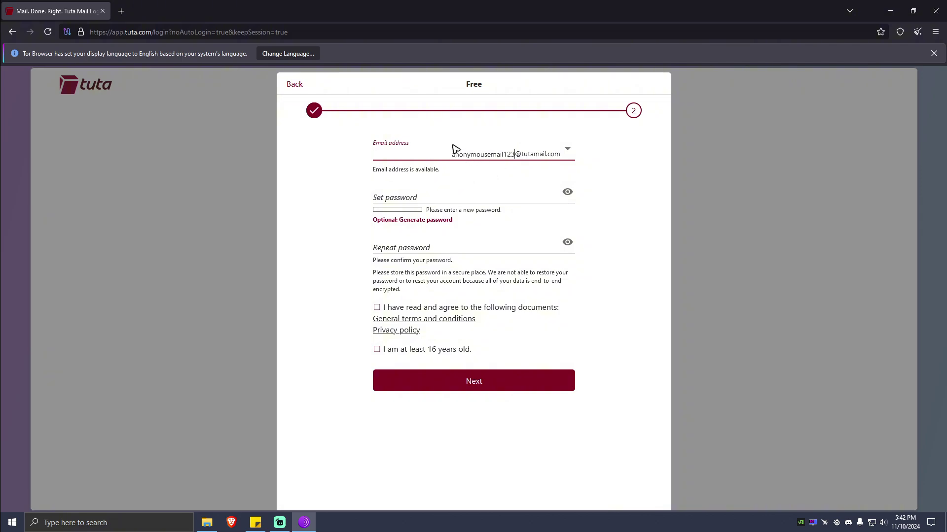
click(428, 201)
key(ctrl+v)
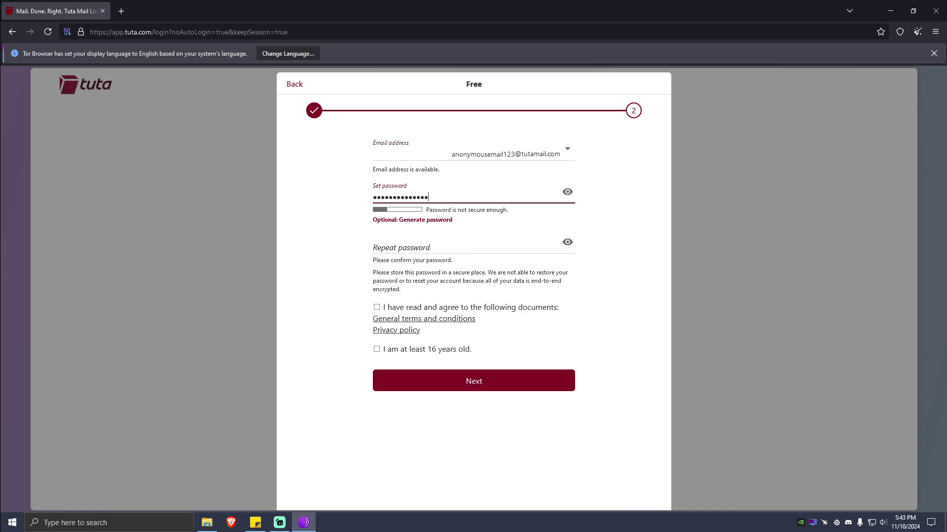
key(Tab)
key(ctrl+v)
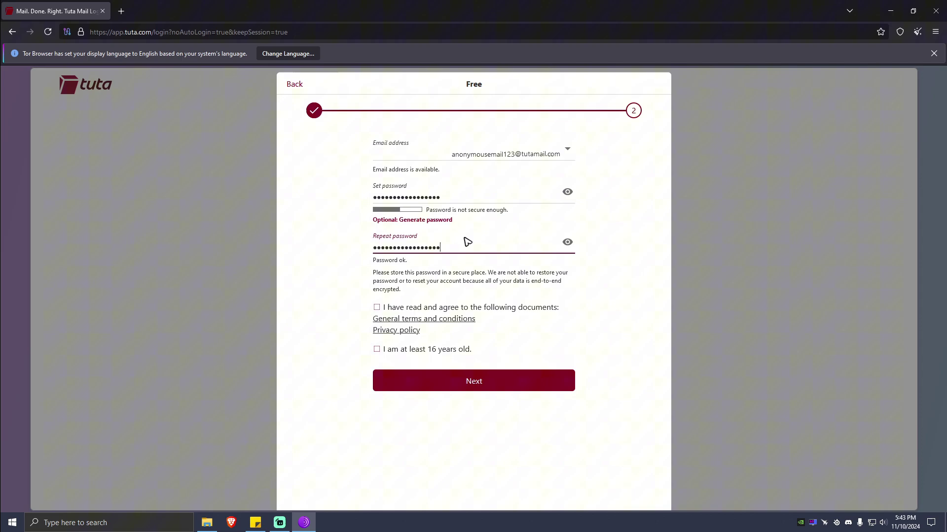
click(379, 308)
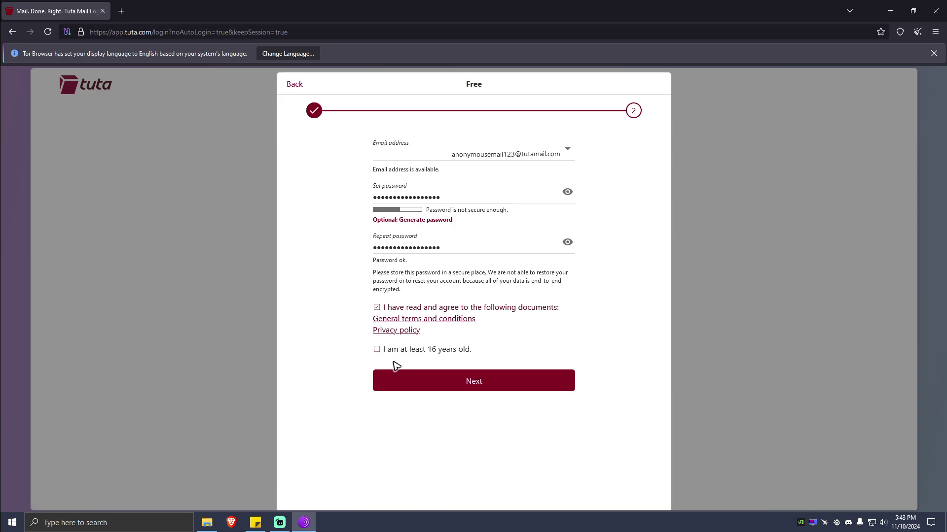
click(377, 351)
click(464, 383)
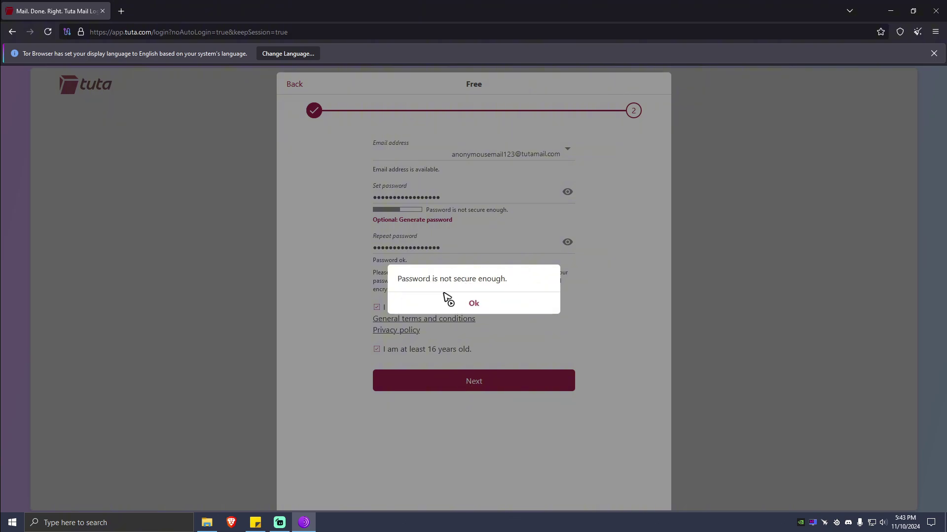
Dismiss the weak-password warning and resubmit the form with a stronger password
drag(507, 280, 403, 279)
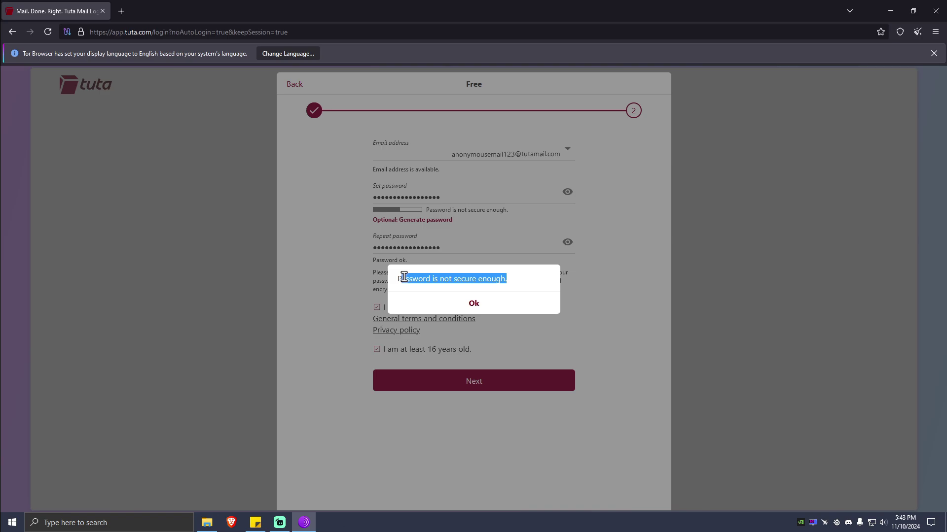
click(478, 308)
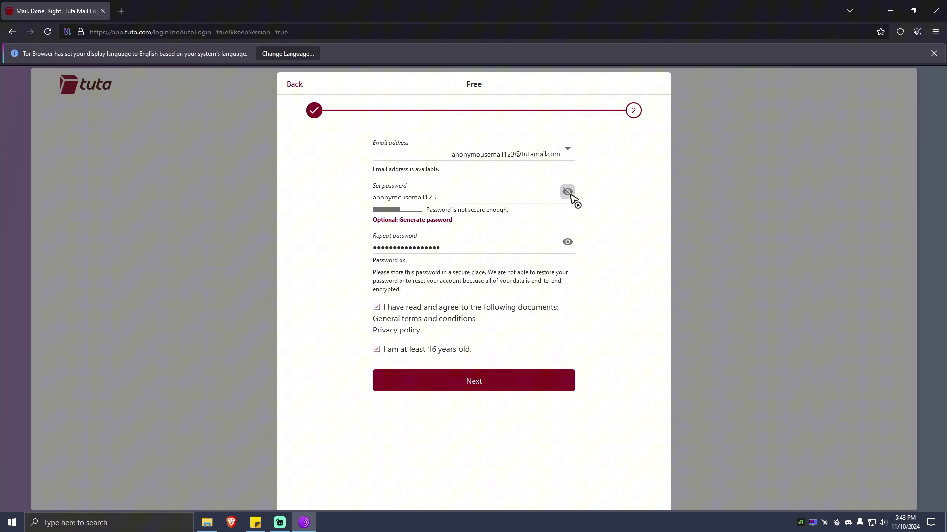
click(498, 390)
text(03:15)
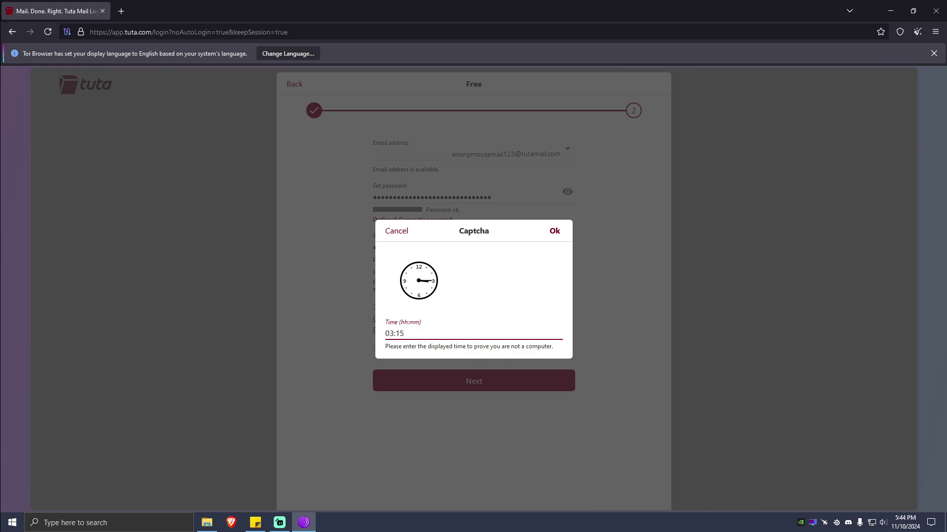
Submit the captcha answer 03:15 so the account is created and its recovery code shown
click(556, 231)
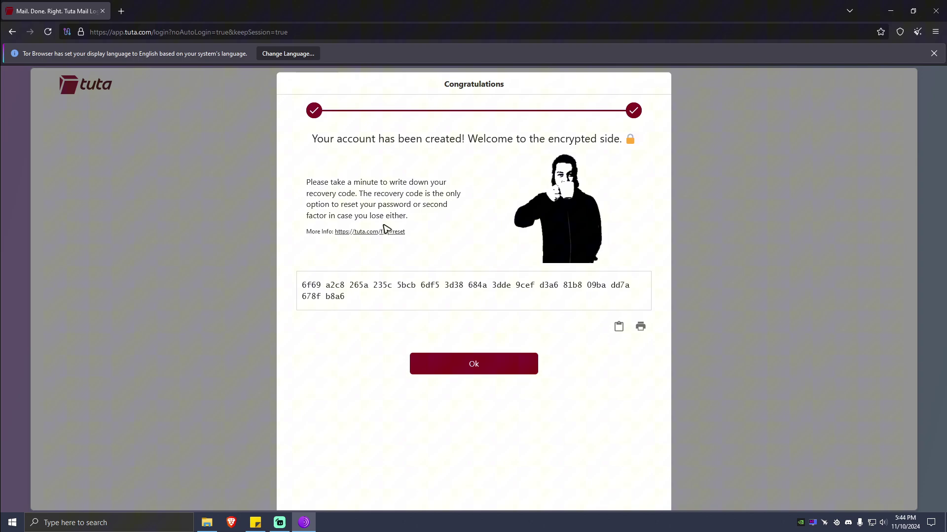
Select the whole recovery code, then confirm to reach the login page with the new address prefilled
triple_click(338, 294)
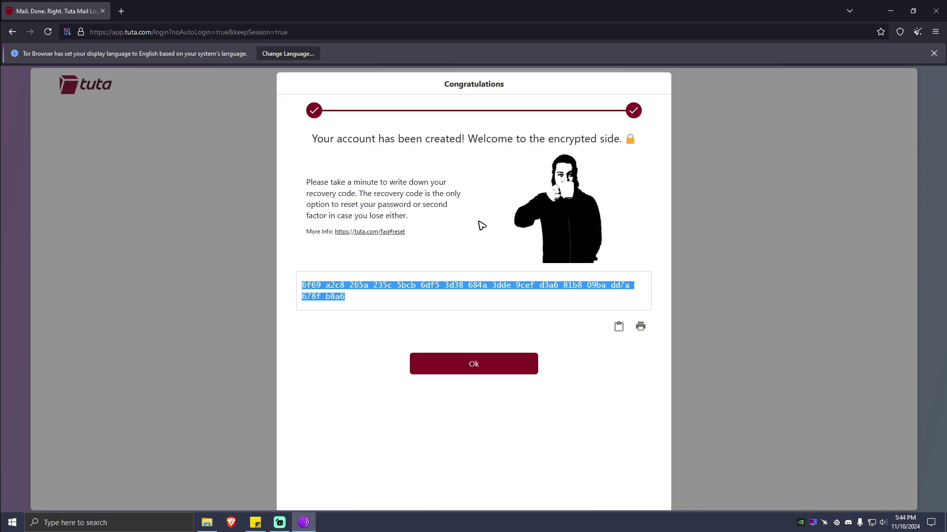
click(493, 371)
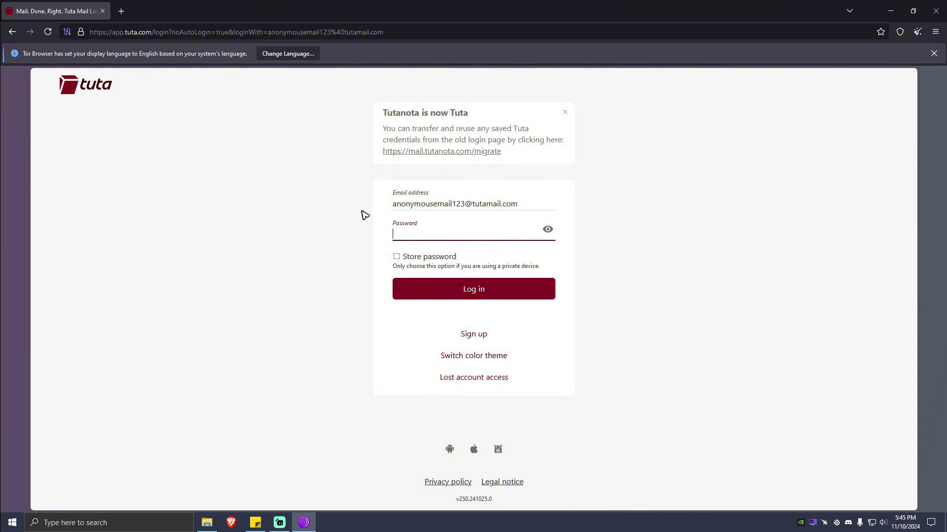
Paste the account password and log in to the new Tuta Mail account
key(ctrl+v)
click(503, 291)
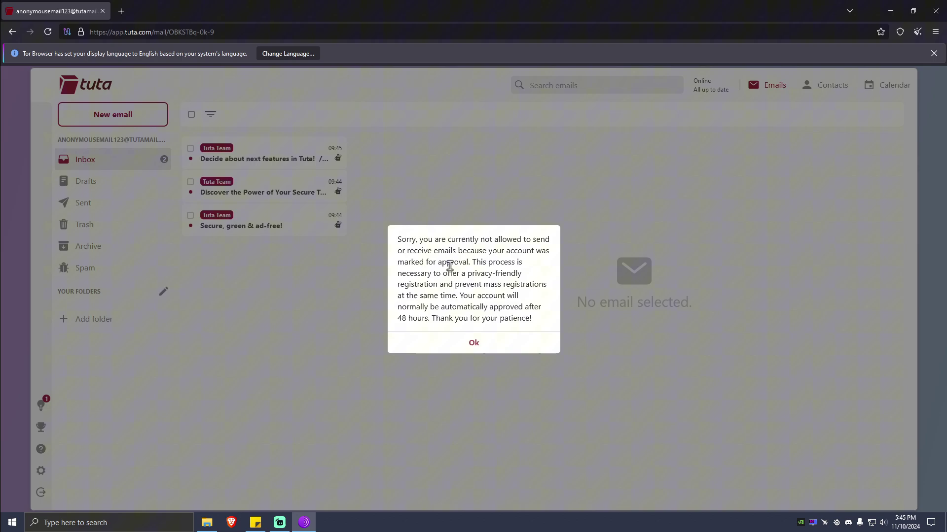
Read and dismiss the account-approval notice, revealing the inbox with three Tuta Team emails
drag(426, 262, 455, 264)
click(508, 292)
click(475, 344)
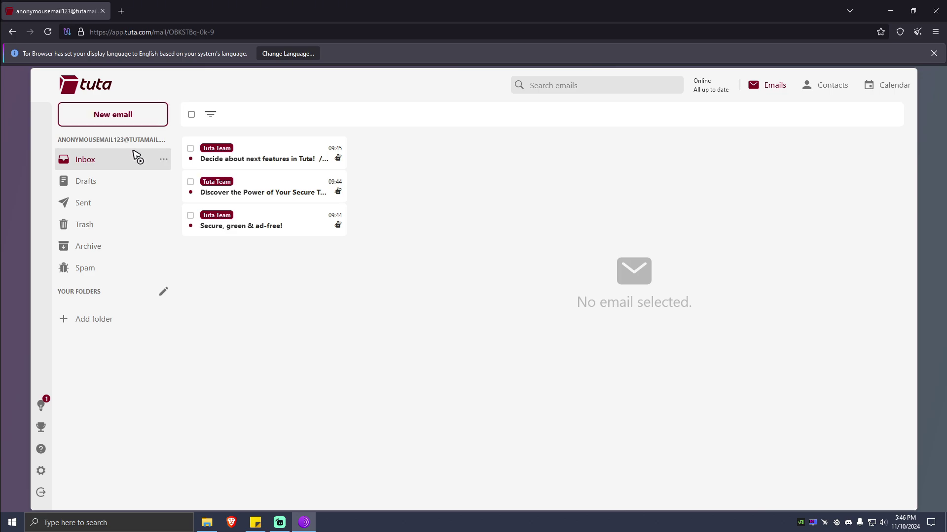
In News, choose Decide later for the usage-data request and return to the inbox
click(41, 403)
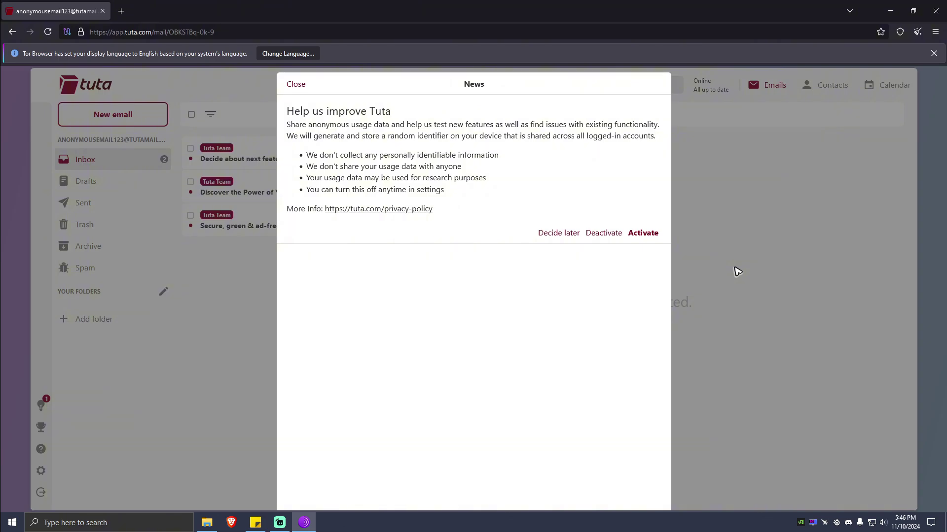
click(560, 240)
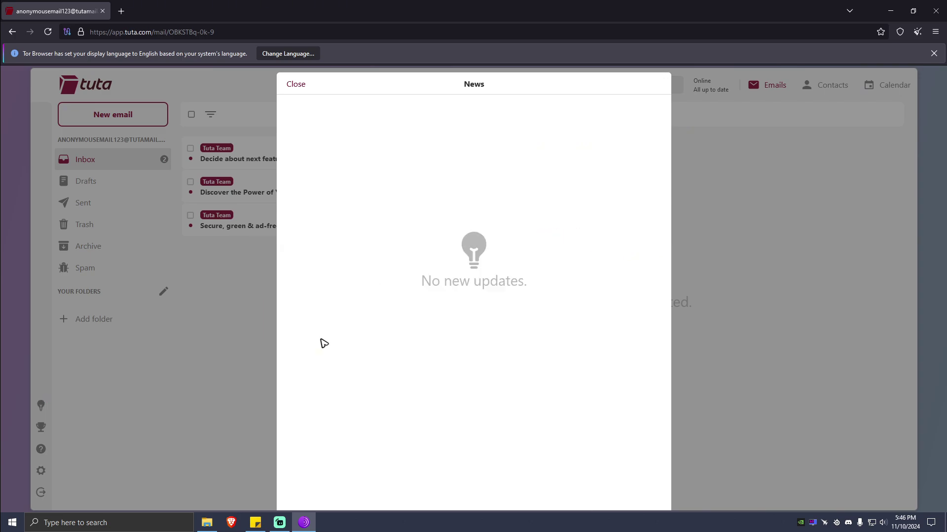
click(297, 86)
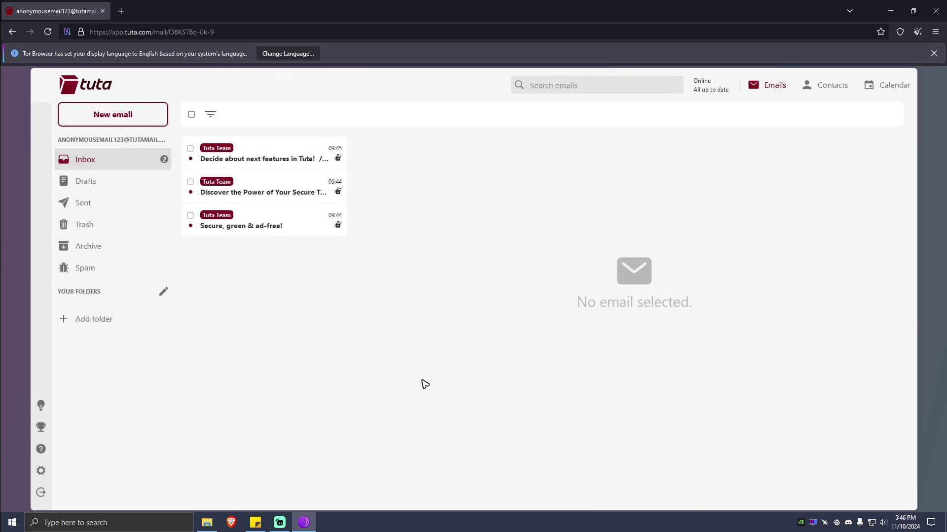